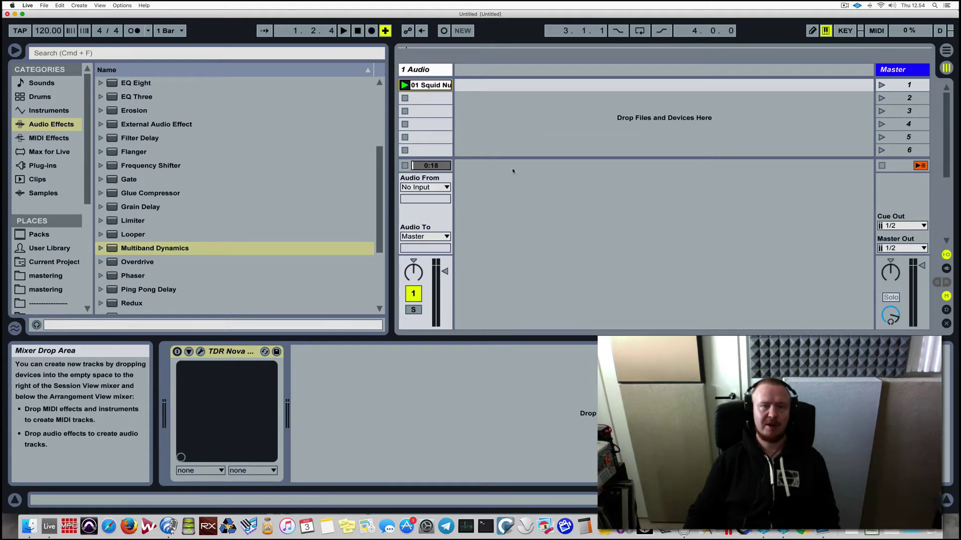
- Open the TDR Nova plug-in's editor and lower band V's threshold to about -9.3 dB
key("space")
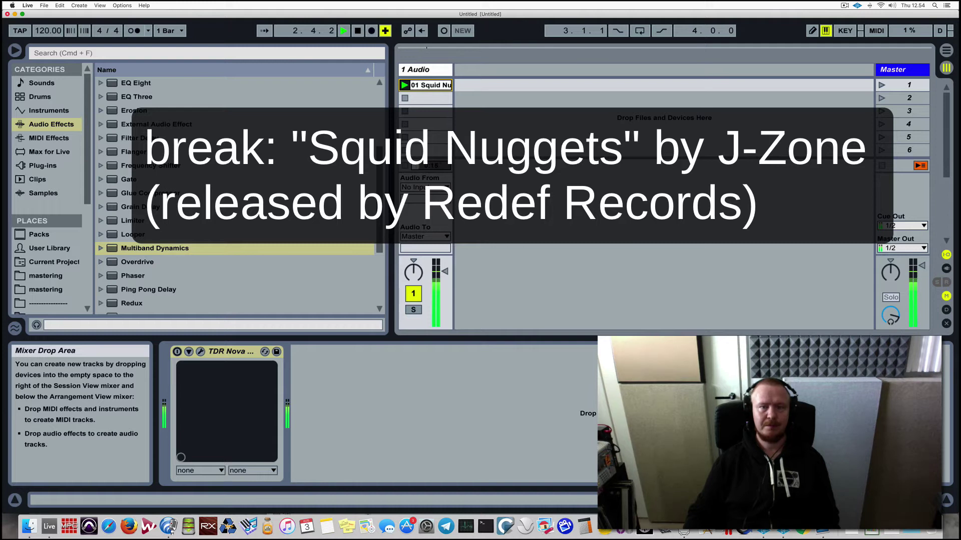
left_click(199, 352)
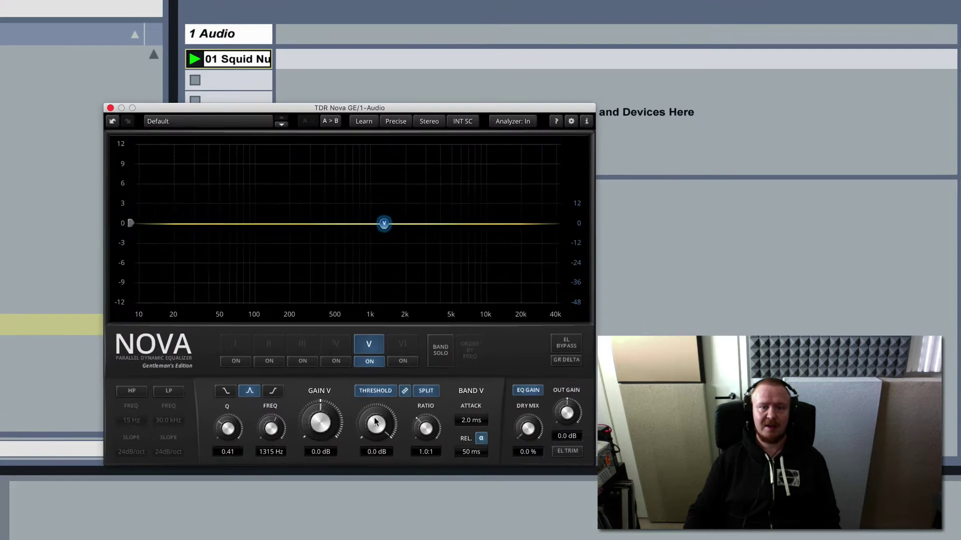
left_click_drag(515, 309, 515, 318)
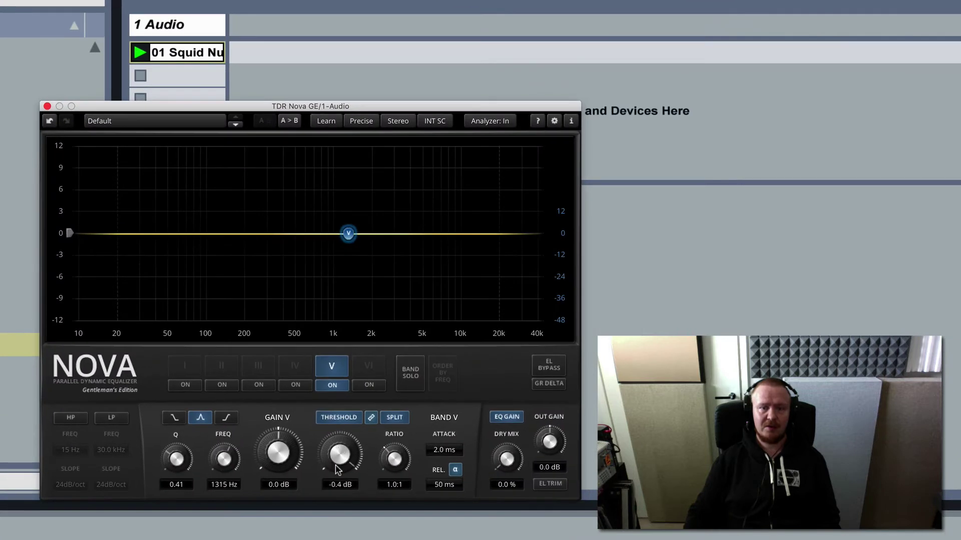
left_click_drag(336, 469, 315, 519)
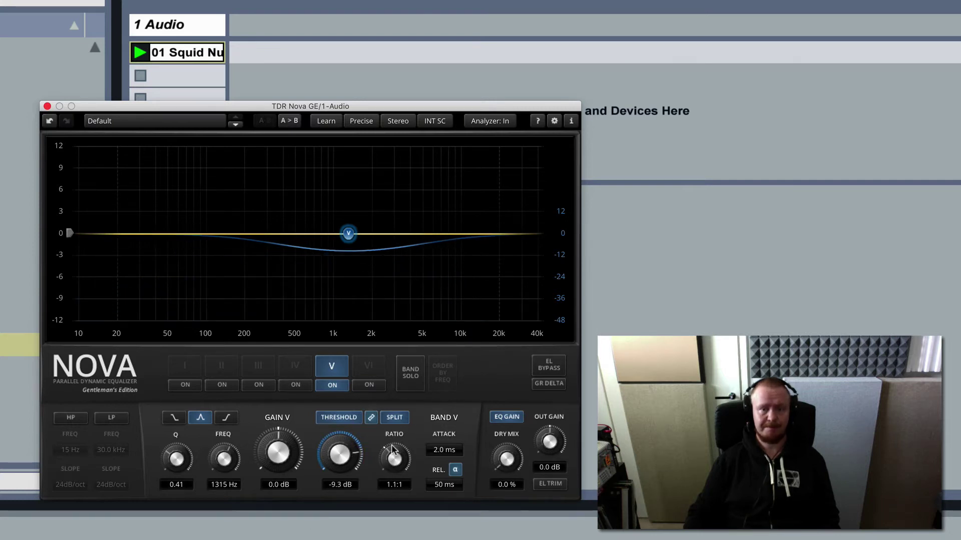
- Sweep band V's ratio between compression at about 2:1 and expansion below 1:1, finishing at 0.6:1
left_click_drag(392, 463, 400, 394)
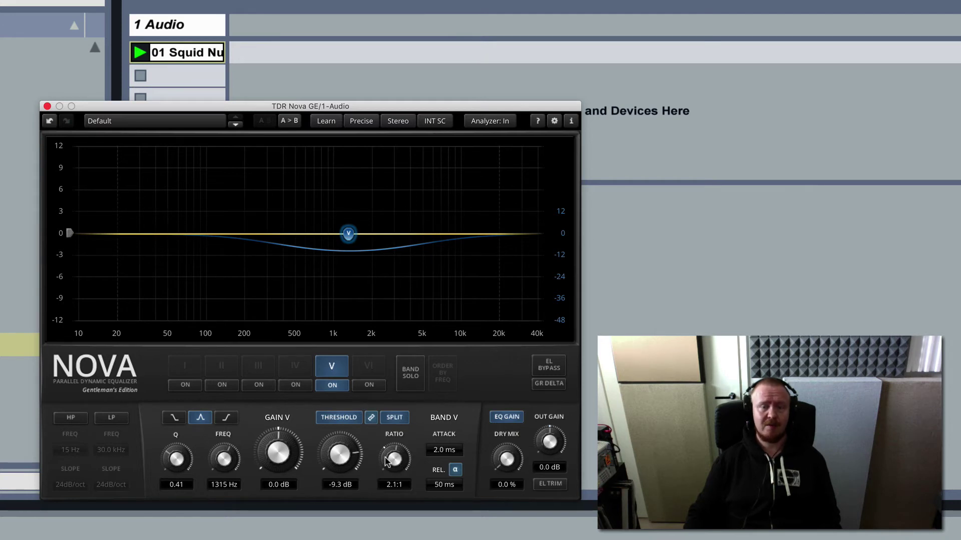
left_click_drag(385, 461, 378, 506)
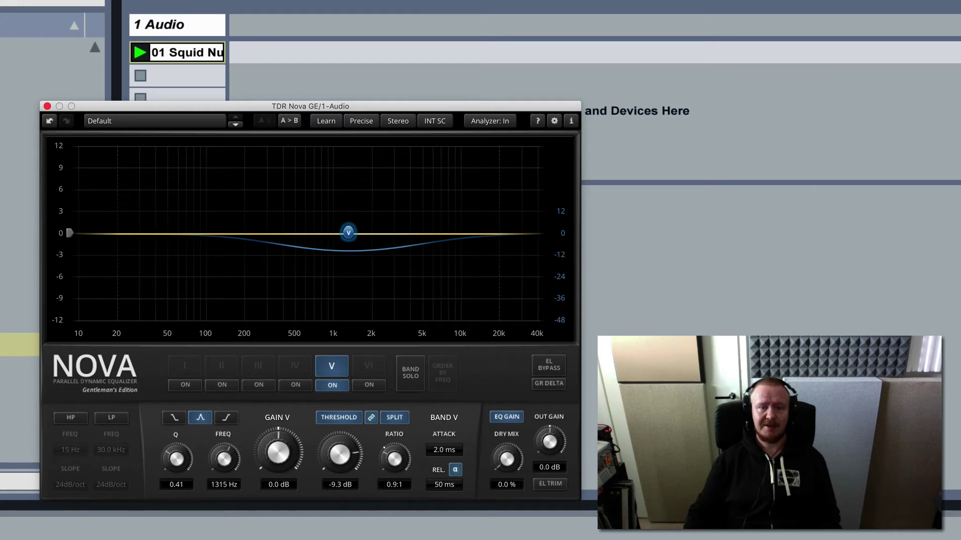
left_click_drag(378, 537, 366, 471)
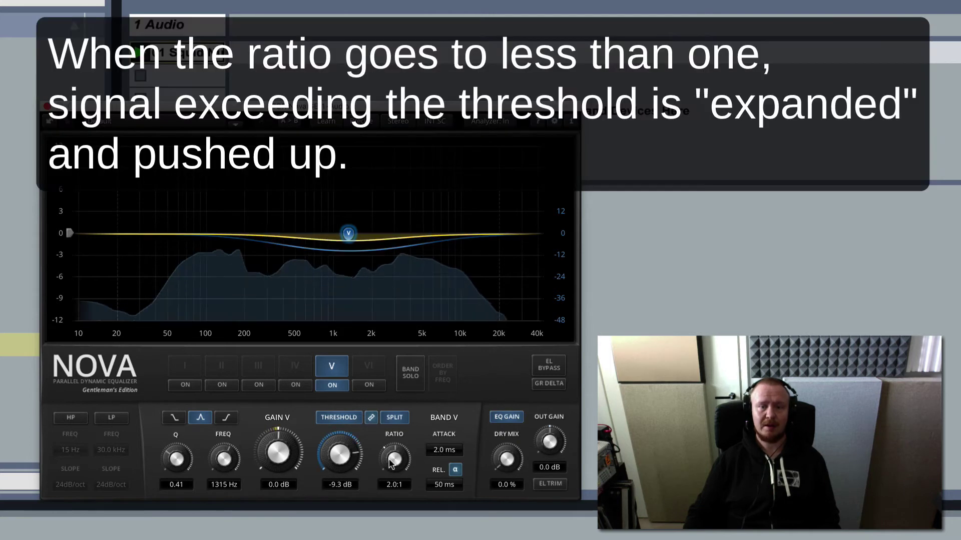
left_click_drag(389, 474, 377, 539)
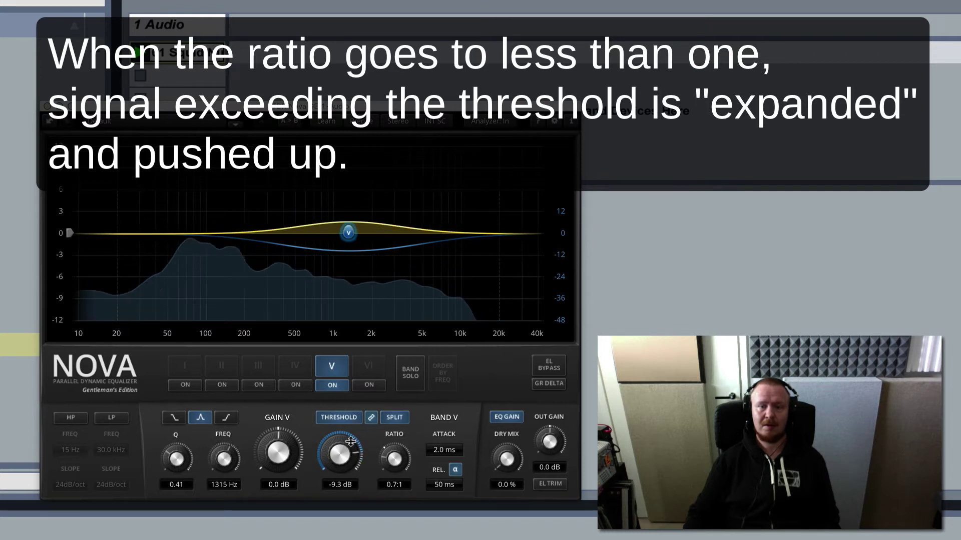
left_click_drag(398, 463, 394, 489)
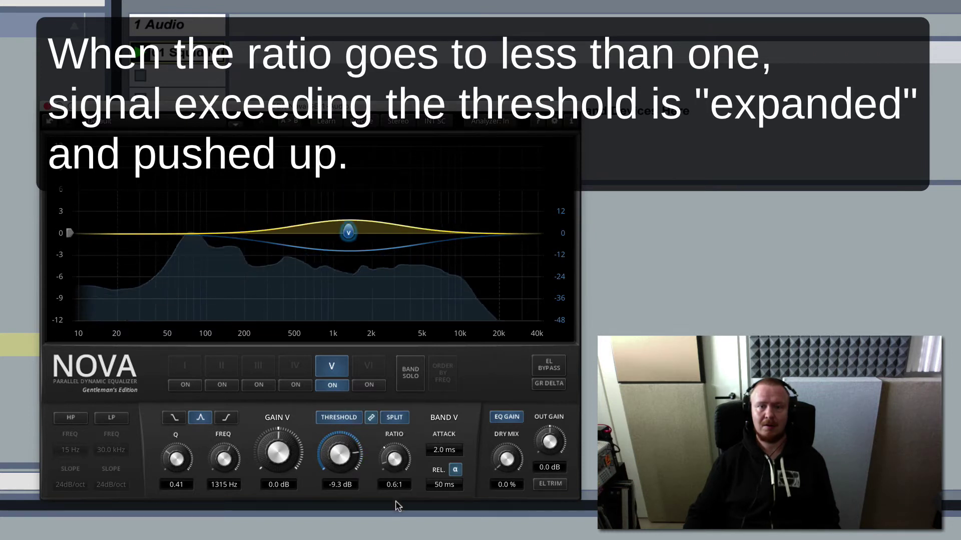
- Try different threshold depths for band V's expansion, settling on a -19.7 dB threshold and a 0.7:1 ratio
mouse_move(343, 462)
left_mouse_down()
mouse_move(337, 499)
mouse_move(337, 478)
left_mouse_up()
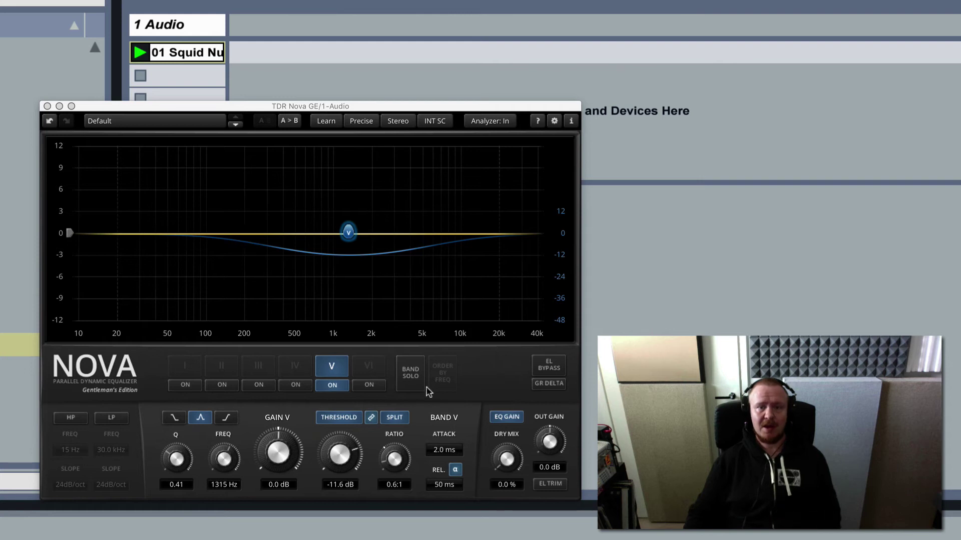
left_click_drag(337, 457, 336, 465)
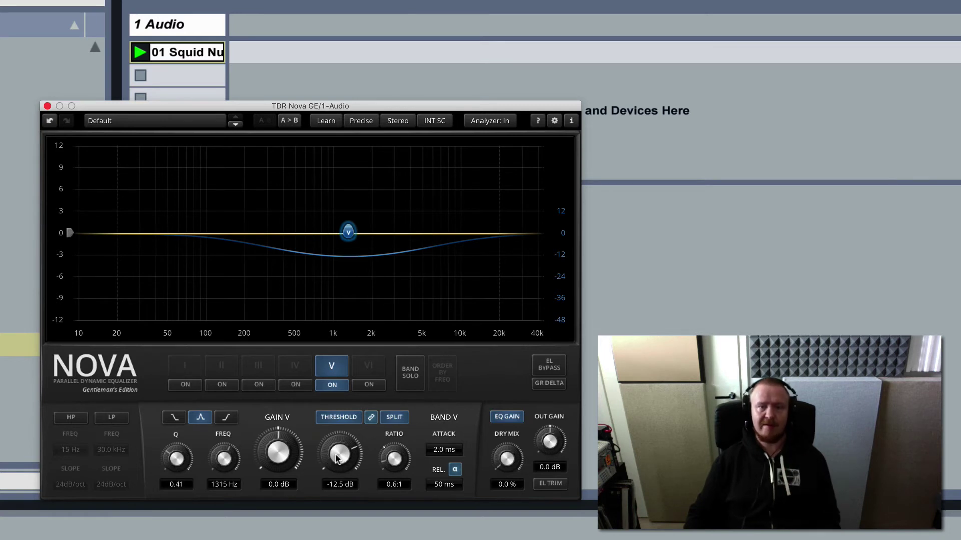
left_click_drag(337, 459, 325, 527)
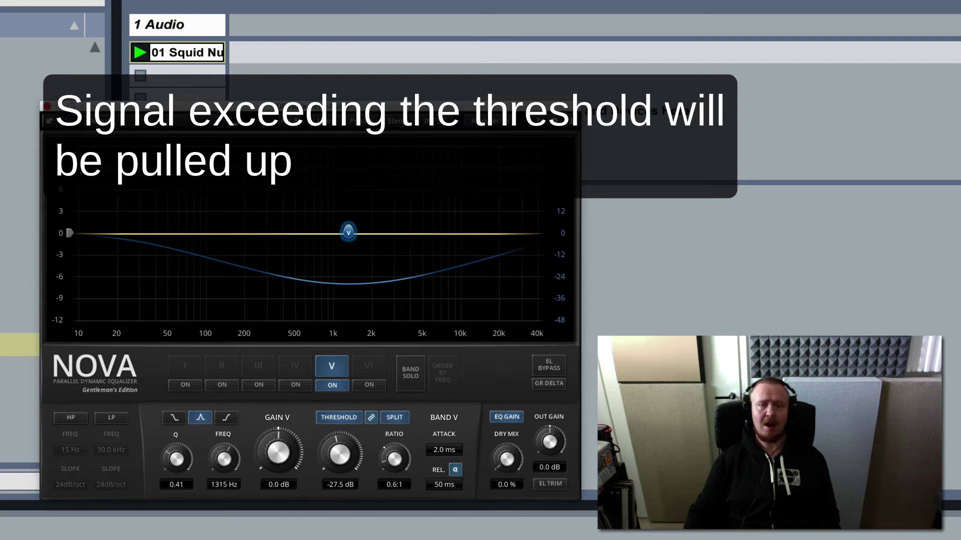
left_click_drag(326, 527, 326, 508)
left_click_drag(291, 539, 278, 487)
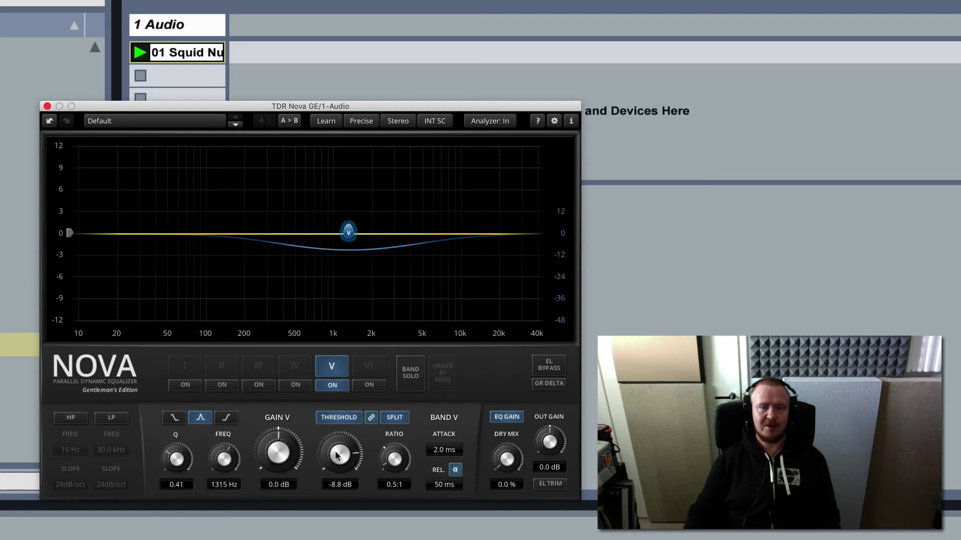
left_click_drag(386, 456, 332, 472)
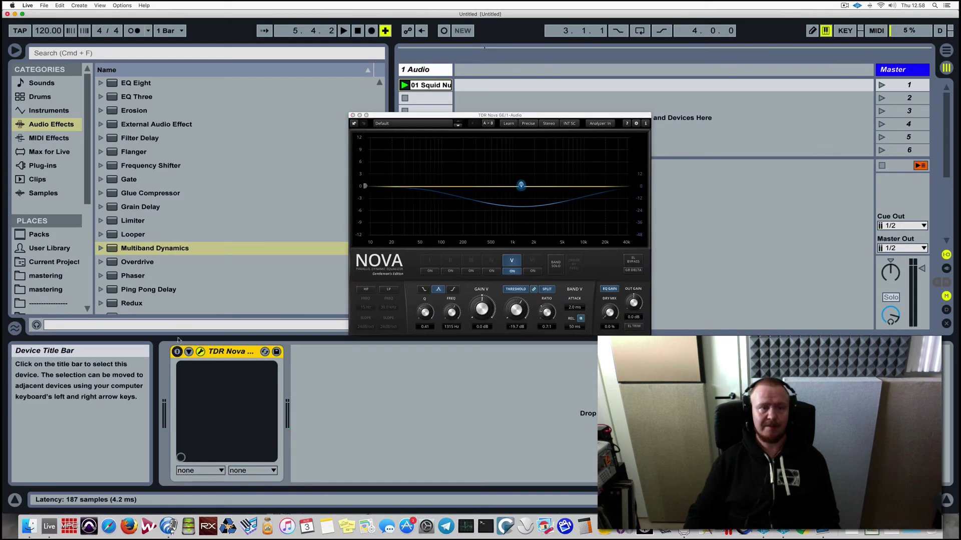
- Add the Multiband Dynamics audio effect to the track and display its Above threshold settings
scroll(214, 206, "up", 4)
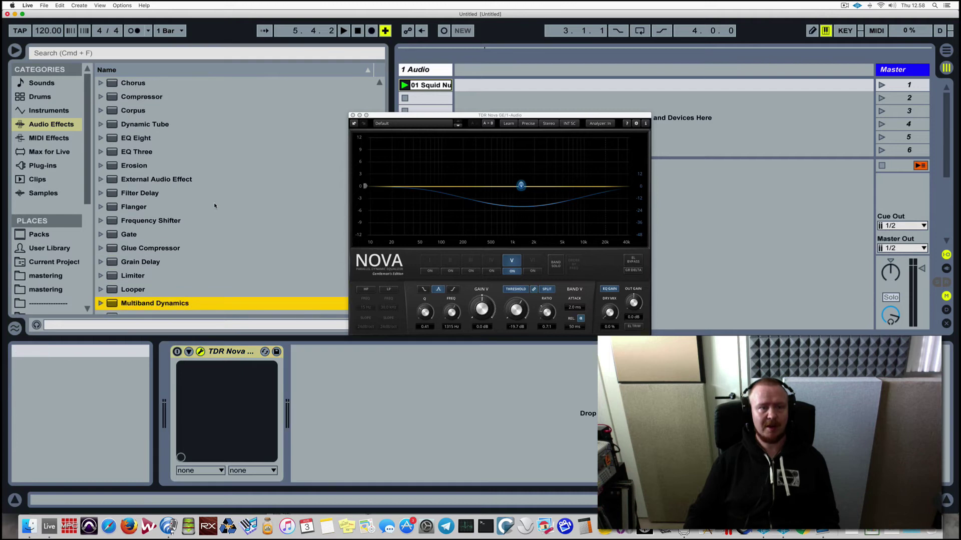
scroll(214, 206, "down", 6)
scroll(190, 233, "up", 2)
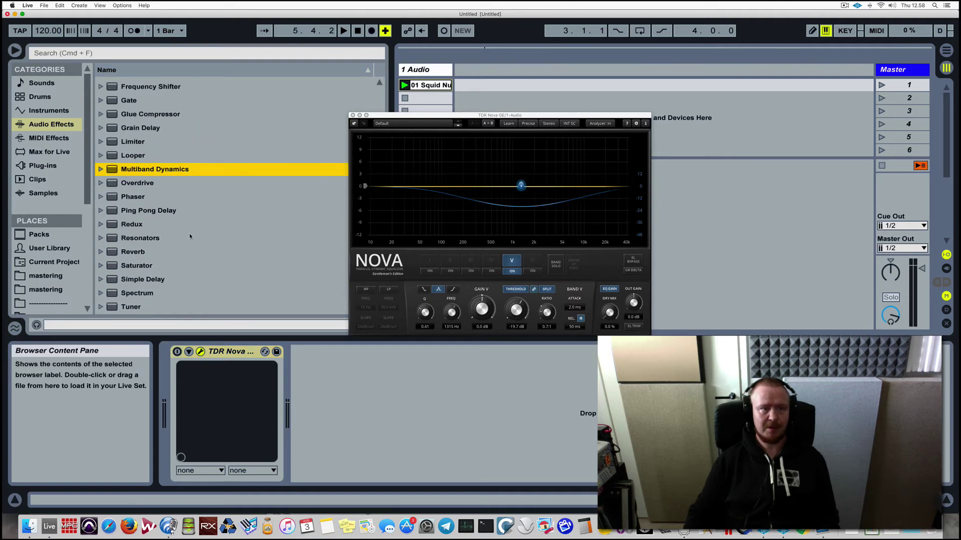
double_click(170, 173)
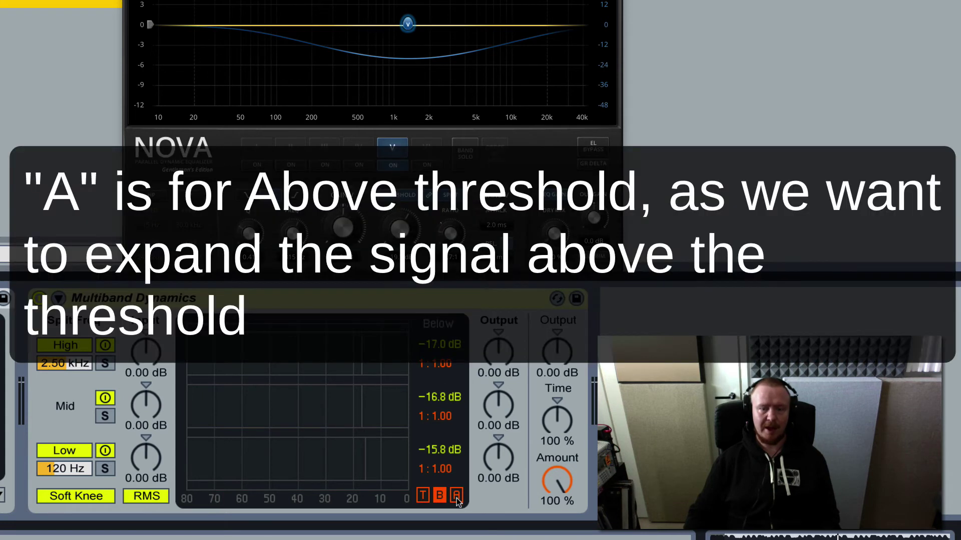
left_click(456, 495)
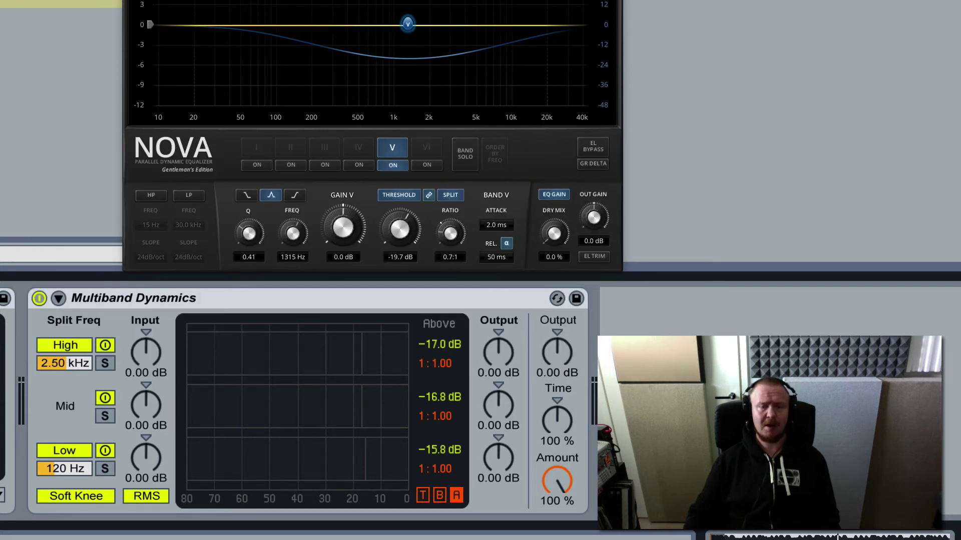
- Lower the Mid band's below threshold to about -49 dB and its above threshold to -24.0 dB
left_click_drag(361, 406, 272, 407)
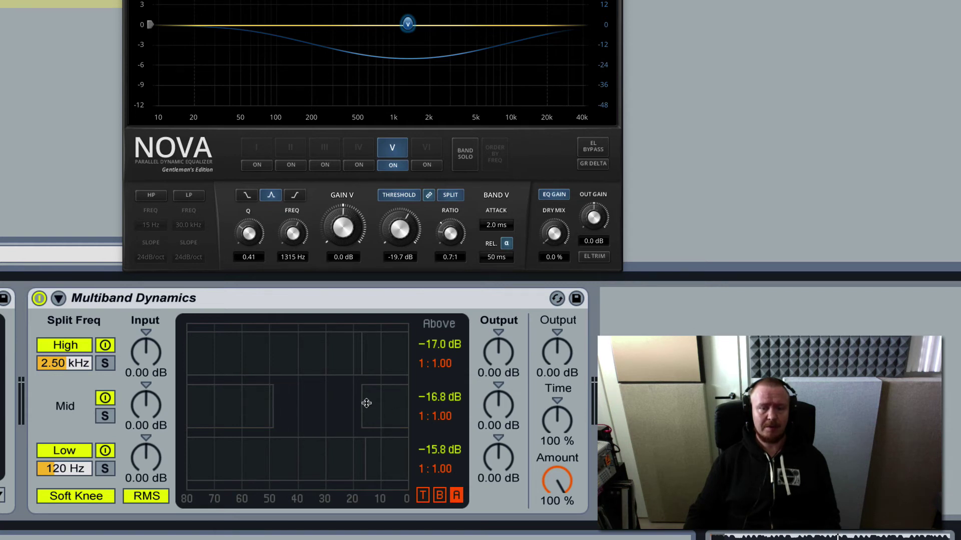
left_click_drag(360, 401, 343, 401)
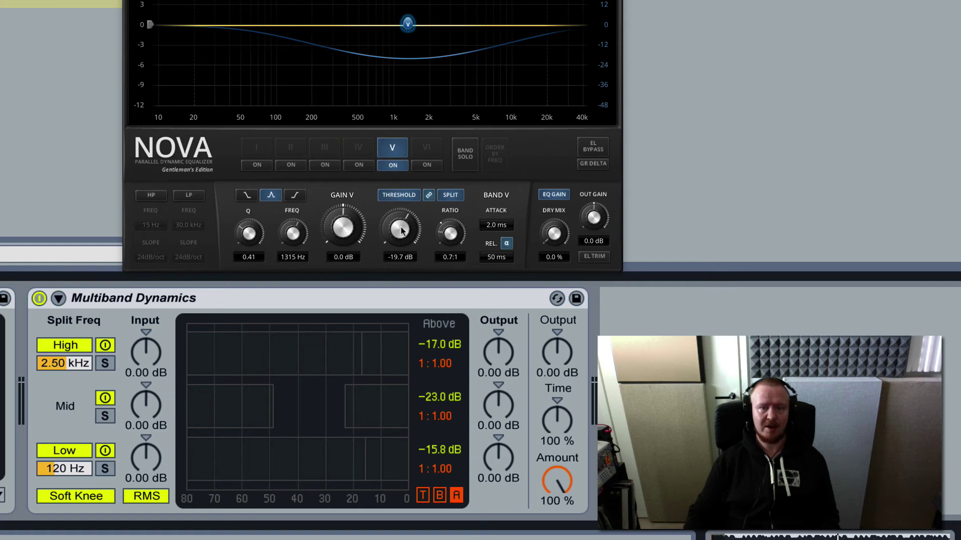
mouse_move(345, 403)
left_mouse_down()
mouse_move(330, 402)
mouse_move(344, 403)
left_mouse_up()
- Set the Mid band's above ratio to 1:0.83 for upward expansion and its above threshold to -36.8 dB
left_click_drag(431, 419, 431, 426)
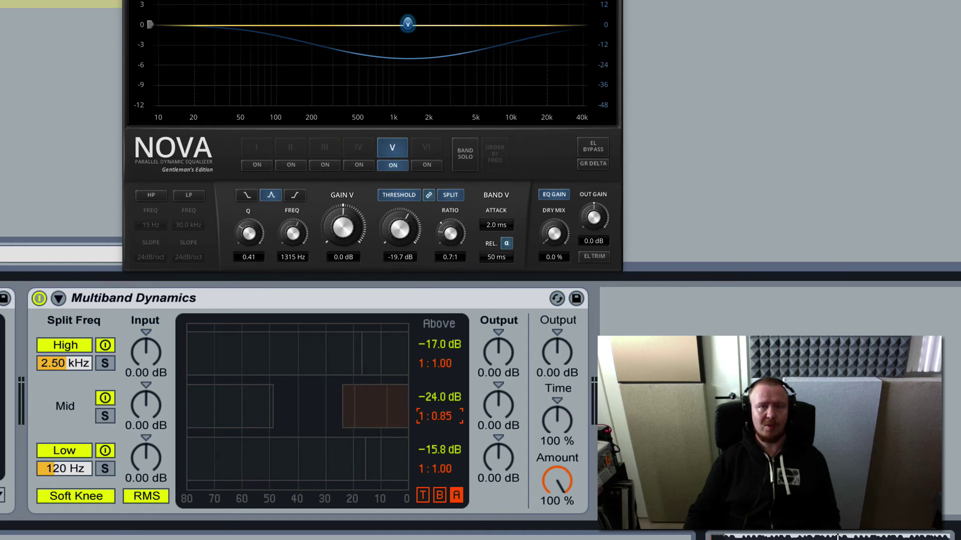
left_click_drag(435, 416, 434, 423)
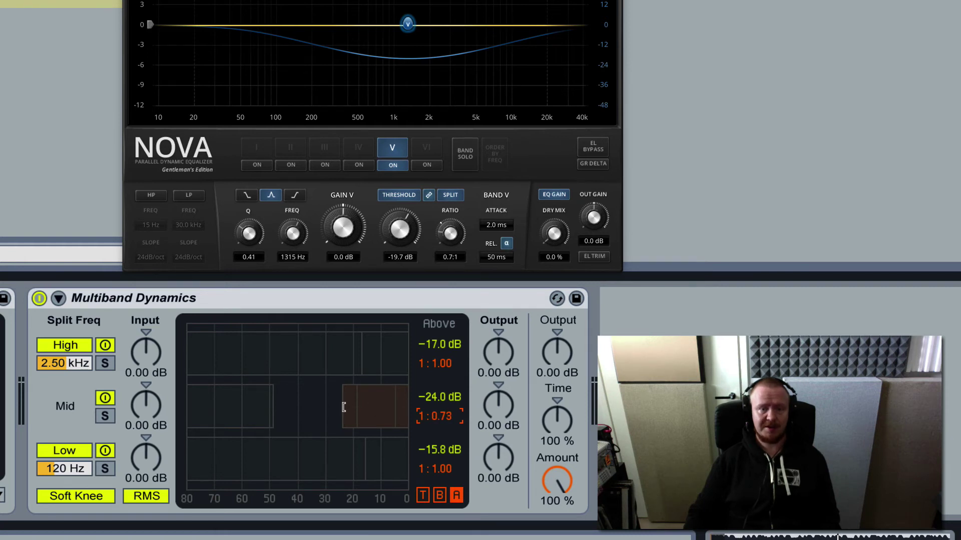
left_click_drag(344, 407, 306, 408)
key("space")
mouse_move(435, 416)
left_mouse_down()
mouse_move(434, 426)
mouse_move(435, 412)
left_mouse_up()
left_click_drag(306, 400, 306, 399)
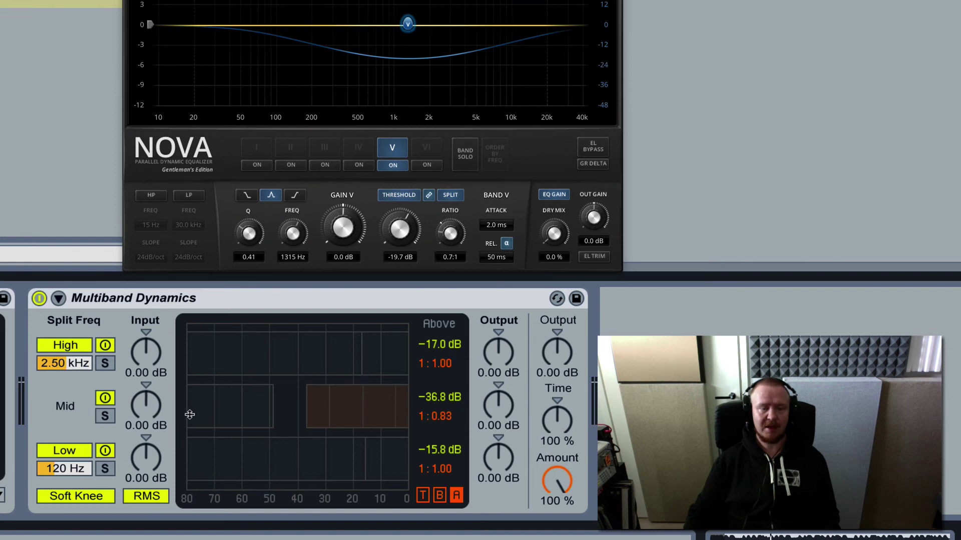
- Play the clip while raising the Mid band's above threshold to -32.0 dB, and stop playback
key("space")
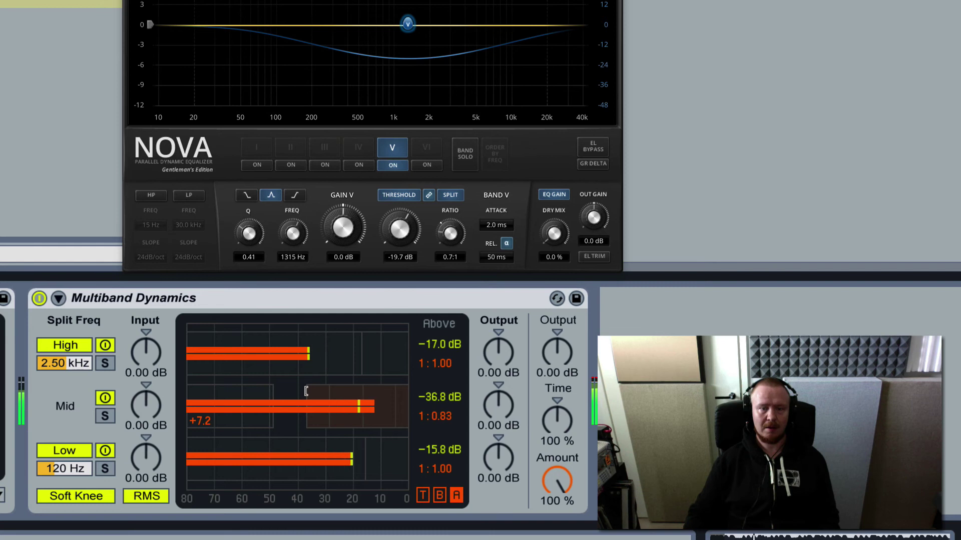
mouse_move(306, 392)
left_mouse_down()
mouse_move(405, 391)
mouse_move(319, 392)
left_mouse_up()
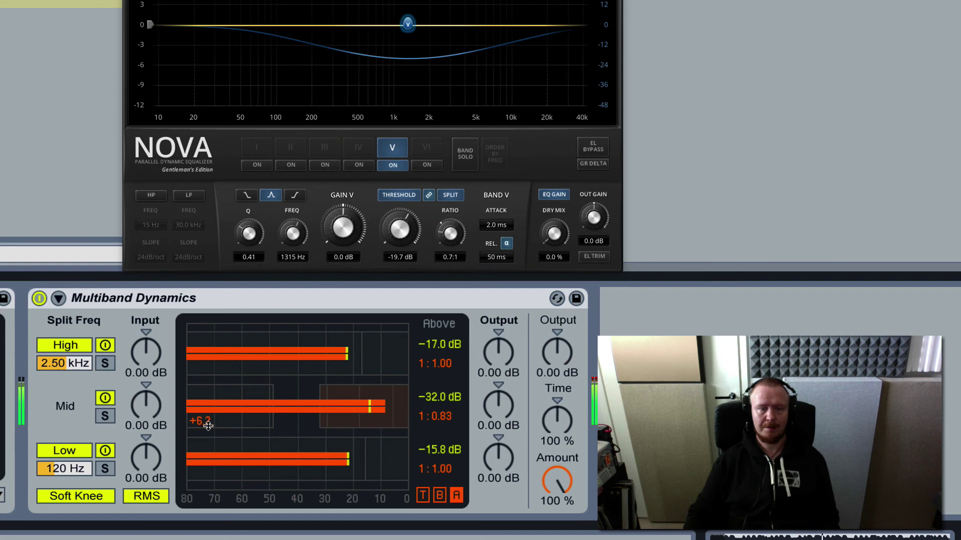
key("space")
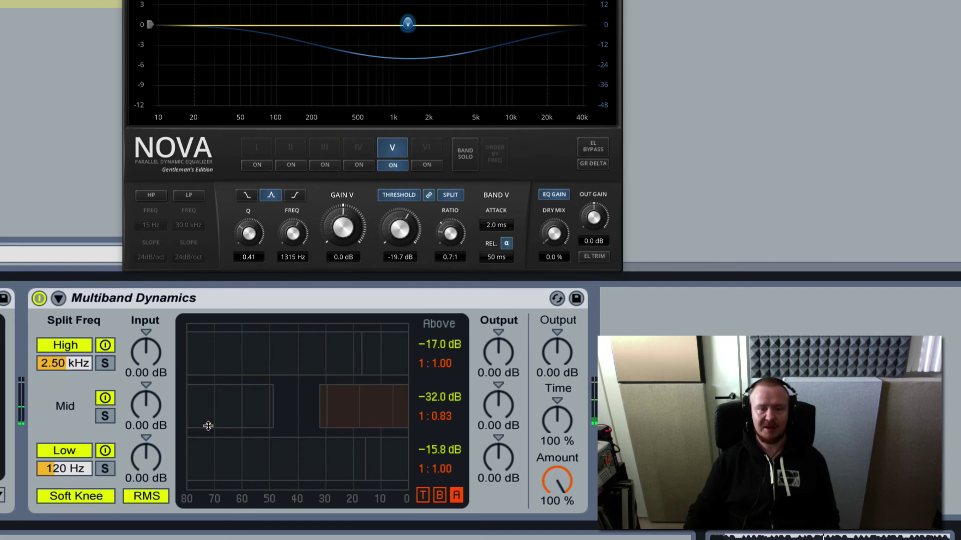